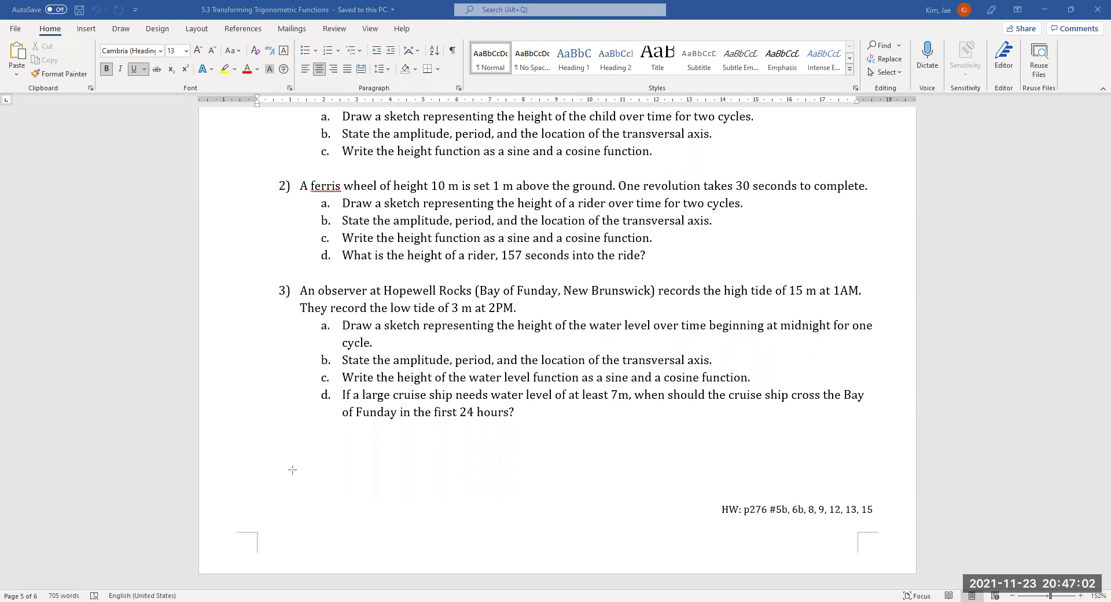
- Ink the height and time axes under question 3, labelled 15m, 3m and 12AM
{"action": "left_click_drag", "start_coordinate": [265, 415], "coordinate": [265, 544]}
{"action": "mouse_move", "coordinate": [184, 518]}
{"action": "left_mouse_down"}
{"action": "mouse_move", "coordinate": [653, 533]}
{"action": "mouse_move", "coordinate": [733, 525]}
{"action": "left_mouse_up"}
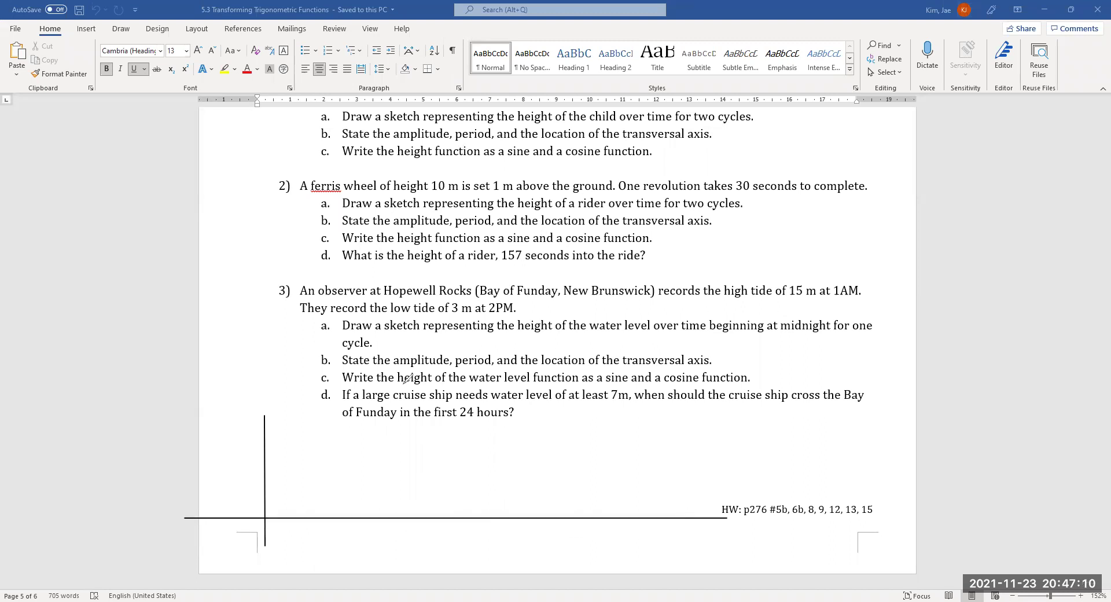
{"action": "left_click_drag", "start_coordinate": [261, 527], "coordinate": [293, 534]}
{"action": "left_click_drag", "start_coordinate": [233, 426], "coordinate": [256, 435]}
{"action": "left_click_drag", "start_coordinate": [237, 501], "coordinate": [267, 505]}
- Draw a dashed guide line across the graph at the 15m level
{"action": "left_click_drag", "start_coordinate": [268, 431], "coordinate": [272, 430]}
{"action": "left_click_drag", "start_coordinate": [280, 430], "coordinate": [296, 430]}
{"action": "left_click_drag", "start_coordinate": [307, 430], "coordinate": [371, 431]}
{"action": "left_click_drag", "start_coordinate": [382, 430], "coordinate": [386, 430]}
{"action": "left_click_drag", "start_coordinate": [397, 430], "coordinate": [437, 430]}
{"action": "left_click_drag", "start_coordinate": [450, 430], "coordinate": [454, 430]}
{"action": "left_click_drag", "start_coordinate": [459, 430], "coordinate": [461, 429]}
- Draw a dashed guide line across the graph at the 3m level
{"action": "left_click_drag", "start_coordinate": [279, 509], "coordinate": [281, 509]}
{"action": "left_click_drag", "start_coordinate": [294, 508], "coordinate": [321, 510]}
{"action": "left_click_drag", "start_coordinate": [335, 508], "coordinate": [343, 507]}
{"action": "left_click_drag", "start_coordinate": [349, 507], "coordinate": [375, 507]}
{"action": "left_click_drag", "start_coordinate": [400, 509], "coordinate": [428, 506]}
{"action": "left_click_drag", "start_coordinate": [442, 506], "coordinate": [455, 505]}
{"action": "left_click_drag", "start_coordinate": [461, 506], "coordinate": [477, 507]}
{"action": "left_click_drag", "start_coordinate": [492, 508], "coordinate": [520, 507]}
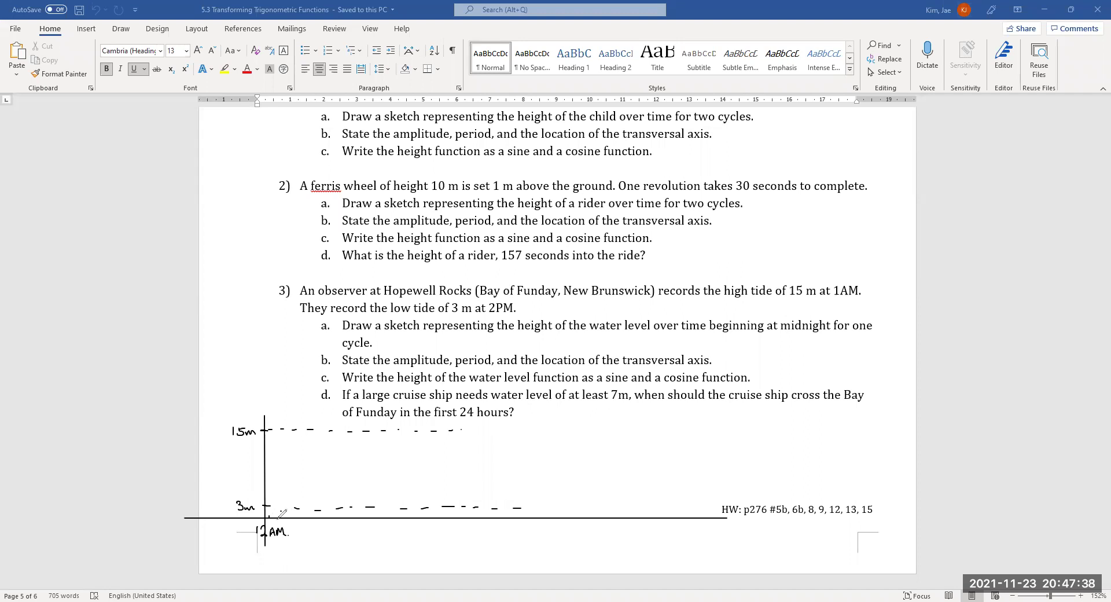
- Add hourly tick marks on the time axis and dot the 15m high tide
{"action": "left_click_drag", "start_coordinate": [279, 513], "coordinate": [279, 521]}
{"action": "left_click_drag", "start_coordinate": [280, 420], "coordinate": [280, 513]}
{"action": "left_click_drag", "start_coordinate": [281, 428], "coordinate": [281, 430]}
{"action": "mouse_move", "coordinate": [281, 525]}
{"action": "left_mouse_down"}
{"action": "mouse_move", "coordinate": [401, 521]}
{"action": "mouse_move", "coordinate": [399, 535]}
{"action": "mouse_move", "coordinate": [420, 536]}
{"action": "mouse_move", "coordinate": [423, 523]}
{"action": "mouse_move", "coordinate": [521, 524]}
{"action": "mouse_move", "coordinate": [514, 536]}
{"action": "mouse_move", "coordinate": [529, 535]}
{"action": "left_mouse_up"}
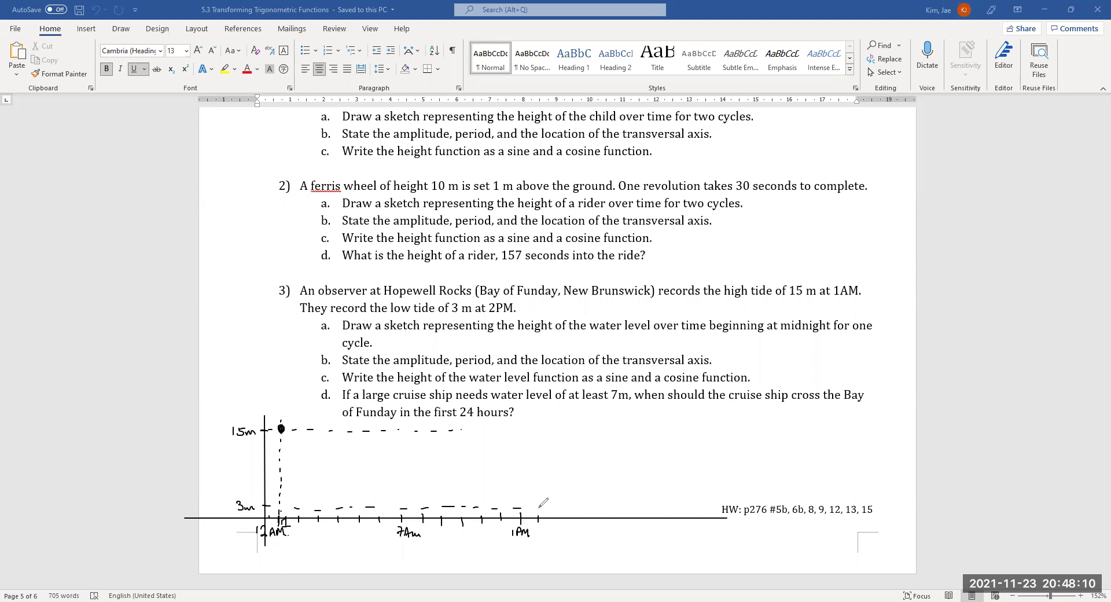
- Write the 2PM label on the tick after 1PM
{"action": "mouse_move", "coordinate": [536, 526]}
{"action": "left_mouse_down"}
{"action": "mouse_move", "coordinate": [542, 533]}
{"action": "mouse_move", "coordinate": [554, 509]}
{"action": "left_mouse_up"}
{"action": "left_click_drag", "start_coordinate": [562, 509], "coordinate": [569, 509]}
{"action": "left_click_drag", "start_coordinate": [579, 509], "coordinate": [601, 508]}
{"action": "left_click_drag", "start_coordinate": [545, 533], "coordinate": [558, 529]}
- Extend the 15m dashed line further to the right
{"action": "left_click_drag", "start_coordinate": [455, 431], "coordinate": [487, 430]}
{"action": "left_click_drag", "start_coordinate": [513, 431], "coordinate": [553, 433]}
{"action": "left_click_drag", "start_coordinate": [570, 433], "coordinate": [637, 431]}
{"action": "left_click", "coordinate": [593, 432]}
{"action": "left_click_drag", "start_coordinate": [650, 431], "coordinate": [684, 430]}
{"action": "left_click", "coordinate": [708, 432]}
- Carry both the 3m and 15m dashed lines to the right edge of the graph
{"action": "left_click", "coordinate": [600, 506]}
{"action": "left_click_drag", "start_coordinate": [617, 507], "coordinate": [658, 508]}
{"action": "left_click_drag", "start_coordinate": [675, 508], "coordinate": [687, 508]}
{"action": "left_click_drag", "start_coordinate": [706, 510], "coordinate": [711, 509]}
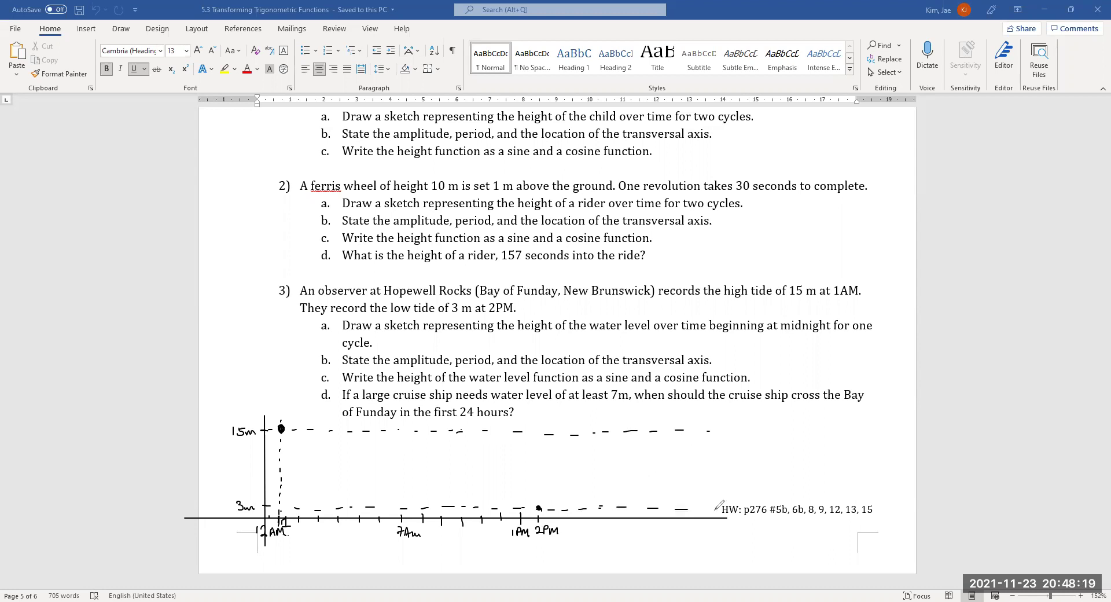
{"action": "left_click", "coordinate": [719, 433]}
{"action": "left_click", "coordinate": [732, 433]}
{"action": "left_click_drag", "start_coordinate": [756, 434], "coordinate": [763, 435]}
{"action": "left_click_drag", "start_coordinate": [721, 509], "coordinate": [741, 510]}
{"action": "left_click_drag", "start_coordinate": [743, 513], "coordinate": [758, 508]}
- Dot the next 15m high, label the 9 midline, and drop a dashed line from the peak
{"action": "left_click_drag", "start_coordinate": [804, 428], "coordinate": [806, 428]}
{"action": "mouse_move", "coordinate": [247, 460]}
{"action": "left_mouse_down"}
{"action": "mouse_move", "coordinate": [252, 482]}
{"action": "mouse_move", "coordinate": [268, 467]}
{"action": "mouse_move", "coordinate": [454, 470]}
{"action": "left_mouse_up"}
{"action": "left_click_drag", "start_coordinate": [806, 414], "coordinate": [805, 533]}
- Draw an arrow below the axis spanning 13 hr
{"action": "mouse_move", "coordinate": [289, 547]}
{"action": "left_mouse_down"}
{"action": "mouse_move", "coordinate": [288, 557]}
{"action": "mouse_move", "coordinate": [379, 560]}
{"action": "left_mouse_up"}
{"action": "mouse_move", "coordinate": [387, 552]}
{"action": "left_mouse_down"}
{"action": "mouse_move", "coordinate": [387, 561]}
{"action": "mouse_move", "coordinate": [533, 561]}
{"action": "left_mouse_up"}
{"action": "left_click", "coordinate": [418, 561]}
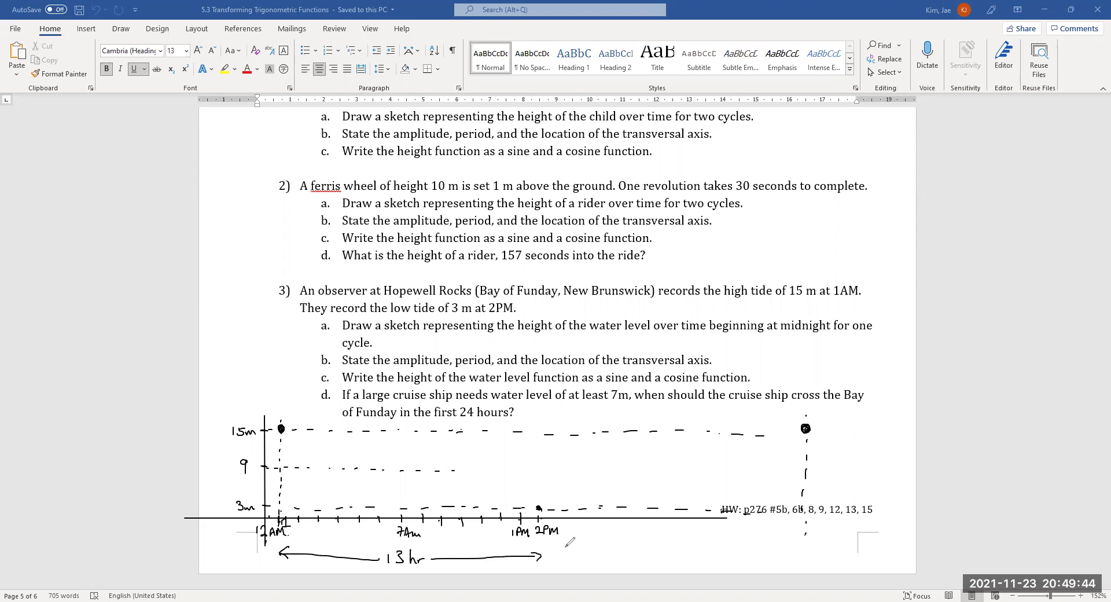
- Write the note 'period = 26hr.' beside the 13 hr arrow
{"action": "left_click_drag", "start_coordinate": [566, 542], "coordinate": [565, 555]}
{"action": "left_click_drag", "start_coordinate": [566, 545], "coordinate": [582, 550]}
{"action": "left_click_drag", "start_coordinate": [584, 544], "coordinate": [597, 551]}
{"action": "left_click", "coordinate": [594, 546]}
{"action": "left_click_drag", "start_coordinate": [602, 546], "coordinate": [606, 538]}
{"action": "left_click_drag", "start_coordinate": [610, 545], "coordinate": [618, 548]}
{"action": "left_click_drag", "start_coordinate": [625, 542], "coordinate": [652, 553]}
{"action": "left_click_drag", "start_coordinate": [652, 552], "coordinate": [657, 546]}
{"action": "left_click", "coordinate": [661, 554]}
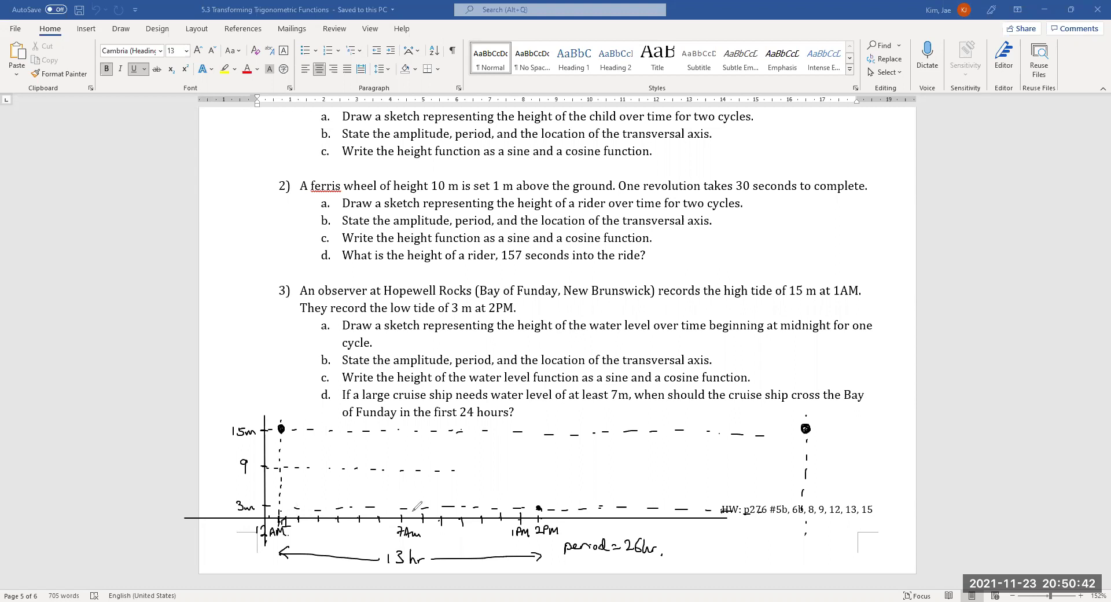
- Mark the 9 m points at 7Am and 8:30, with dashed drop lines and hour ticks after 2PM
{"action": "left_click", "coordinate": [412, 470]}
{"action": "left_click_drag", "start_coordinate": [412, 478], "coordinate": [411, 518]}
{"action": "left_click_drag", "start_coordinate": [559, 517], "coordinate": [559, 523]}
{"action": "left_click_drag", "start_coordinate": [573, 517], "coordinate": [587, 523]}
{"action": "left_click_drag", "start_coordinate": [600, 517], "coordinate": [617, 523]}
{"action": "left_click_drag", "start_coordinate": [630, 517], "coordinate": [631, 523]}
{"action": "mouse_move", "coordinate": [645, 478]}
{"action": "left_mouse_down"}
{"action": "mouse_move", "coordinate": [641, 533]}
{"action": "mouse_move", "coordinate": [658, 527]}
{"action": "left_mouse_up"}
{"action": "left_click", "coordinate": [646, 528]}
{"action": "left_click", "coordinate": [647, 531]}
- Sketch the smooth tide curve from the 15 m high through the 3 m low to the next high
{"action": "mouse_move", "coordinate": [282, 430]}
{"action": "left_mouse_down"}
{"action": "mouse_move", "coordinate": [392, 448]}
{"action": "mouse_move", "coordinate": [414, 469]}
{"action": "left_mouse_up"}
{"action": "mouse_move", "coordinate": [475, 489]}
{"action": "left_mouse_down"}
{"action": "mouse_move", "coordinate": [571, 505]}
{"action": "mouse_move", "coordinate": [637, 488]}
{"action": "mouse_move", "coordinate": [656, 472]}
{"action": "left_mouse_up"}
{"action": "left_click_drag", "start_coordinate": [658, 475], "coordinate": [732, 443]}
{"action": "left_click_drag", "start_coordinate": [805, 428], "coordinate": [732, 442]}
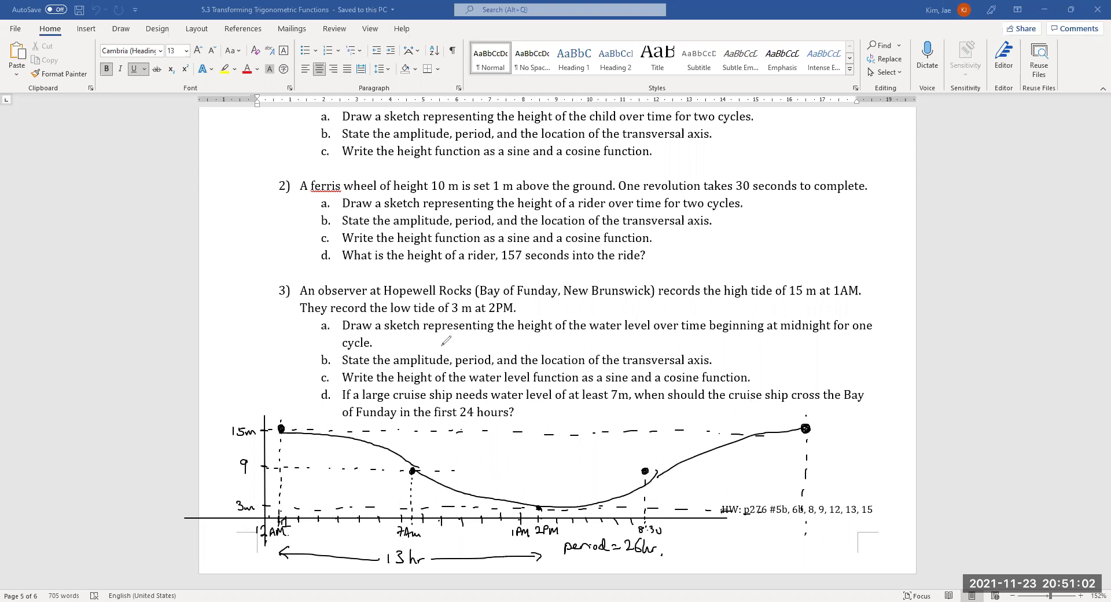
- Draw an amplitude arrow between 15m and 9 and write |a| = 6
{"action": "mouse_move", "coordinate": [217, 435]}
{"action": "left_mouse_down"}
{"action": "mouse_move", "coordinate": [219, 466]}
{"action": "mouse_move", "coordinate": [233, 457]}
{"action": "left_mouse_up"}
{"action": "left_click_drag", "start_coordinate": [410, 340], "coordinate": [401, 349]}
{"action": "mouse_move", "coordinate": [415, 336]}
{"action": "left_mouse_down"}
{"action": "mouse_move", "coordinate": [414, 347]}
{"action": "mouse_move", "coordinate": [427, 342]}
{"action": "left_mouse_up"}
{"action": "left_click_drag", "start_coordinate": [421, 345], "coordinate": [436, 345]}
- Write k = old/new = 2π/26 = π/13 below the graph
{"action": "mouse_move", "coordinate": [689, 533]}
{"action": "left_mouse_down"}
{"action": "mouse_move", "coordinate": [690, 544]}
{"action": "mouse_move", "coordinate": [717, 535]}
{"action": "mouse_move", "coordinate": [701, 542]}
{"action": "mouse_move", "coordinate": [718, 553]}
{"action": "mouse_move", "coordinate": [737, 546]}
{"action": "left_mouse_up"}
{"action": "left_click_drag", "start_coordinate": [731, 550], "coordinate": [754, 539]}
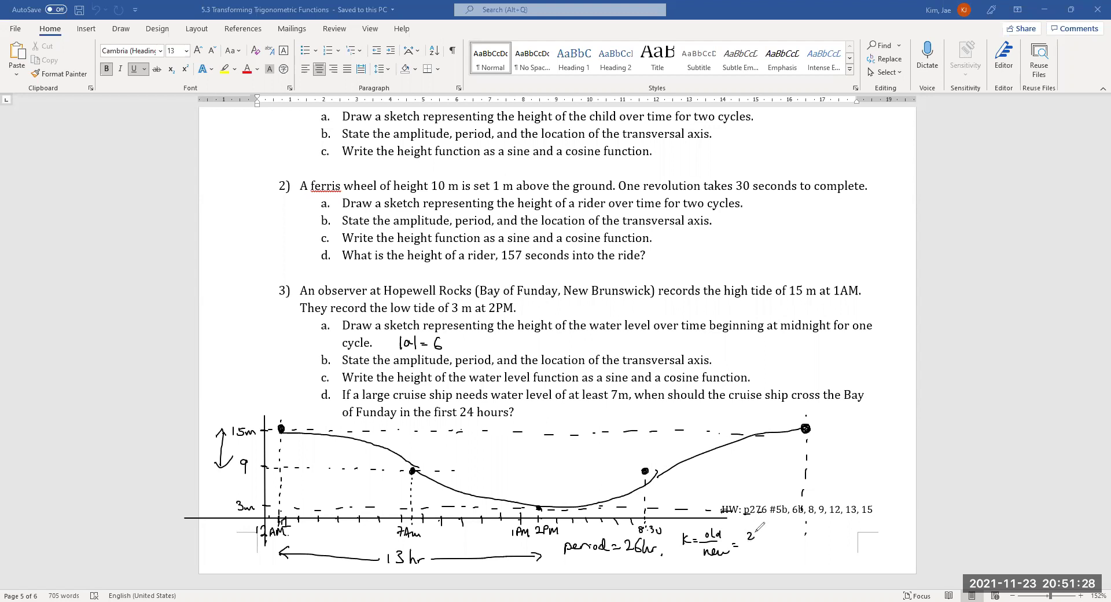
{"action": "mouse_move", "coordinate": [754, 532]}
{"action": "left_mouse_down"}
{"action": "mouse_move", "coordinate": [767, 542]}
{"action": "mouse_move", "coordinate": [757, 553]}
{"action": "mouse_move", "coordinate": [804, 531]}
{"action": "left_mouse_up"}
{"action": "left_click_drag", "start_coordinate": [797, 533], "coordinate": [804, 541]}
{"action": "left_click_drag", "start_coordinate": [805, 532], "coordinate": [801, 555]}
- Write P=26hr. beside question 3a
{"action": "left_click_drag", "start_coordinate": [461, 340], "coordinate": [462, 350]}
{"action": "left_click_drag", "start_coordinate": [463, 339], "coordinate": [475, 344]}
{"action": "left_click_drag", "start_coordinate": [471, 347], "coordinate": [475, 347]}
{"action": "left_click_drag", "start_coordinate": [476, 341], "coordinate": [490, 349]}
{"action": "left_click_drag", "start_coordinate": [492, 340], "coordinate": [502, 345]}
{"action": "left_click_drag", "start_coordinate": [502, 348], "coordinate": [503, 349]}
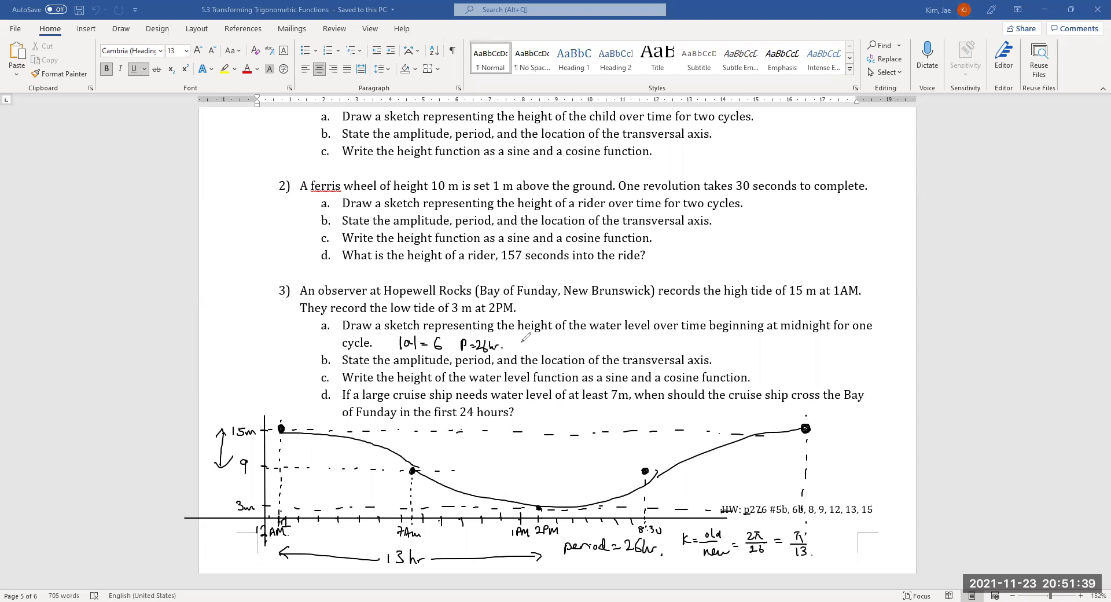
- Write C = +9 beside 3a and start the height equation h(t)
{"action": "left_click_drag", "start_coordinate": [569, 343], "coordinate": [582, 344]}
{"action": "left_click_drag", "start_coordinate": [574, 349], "coordinate": [596, 345]}
{"action": "left_click_drag", "start_coordinate": [592, 341], "coordinate": [608, 350]}
{"action": "left_click_drag", "start_coordinate": [613, 349], "coordinate": [617, 349]}
{"action": "left_click_drag", "start_coordinate": [620, 349], "coordinate": [628, 349]}
{"action": "left_click", "coordinate": [629, 349]}
{"action": "mouse_move", "coordinate": [727, 346]}
{"action": "left_mouse_down"}
{"action": "mouse_move", "coordinate": [735, 365]}
{"action": "mouse_move", "coordinate": [754, 366]}
{"action": "left_mouse_up"}
{"action": "left_click_drag", "start_coordinate": [747, 355], "coordinate": [773, 358]}
- Complete the cosine equation with = 6 cos, π/13, (x−1), closing brackets and + 9
{"action": "mouse_move", "coordinate": [767, 361]}
{"action": "left_mouse_down"}
{"action": "mouse_move", "coordinate": [804, 356]}
{"action": "mouse_move", "coordinate": [828, 374]}
{"action": "mouse_move", "coordinate": [840, 350]}
{"action": "left_mouse_up"}
{"action": "left_click_drag", "start_coordinate": [832, 351], "coordinate": [839, 358]}
{"action": "left_click_drag", "start_coordinate": [829, 360], "coordinate": [854, 368]}
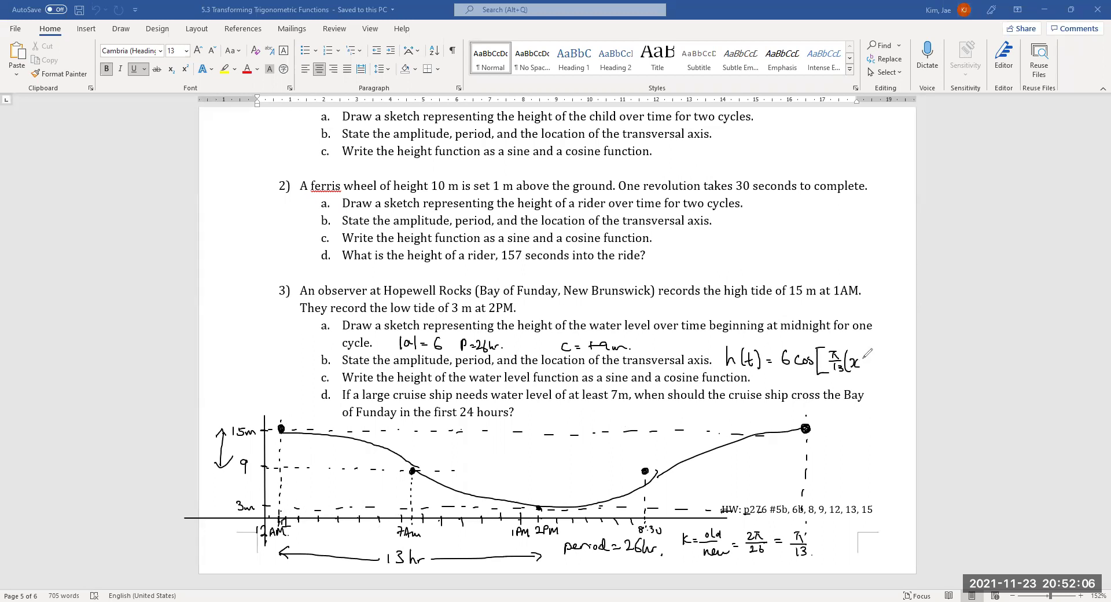
{"action": "left_click_drag", "start_coordinate": [861, 361], "coordinate": [871, 368]}
{"action": "mouse_move", "coordinate": [875, 351]}
{"action": "left_mouse_down"}
{"action": "mouse_move", "coordinate": [877, 370]}
{"action": "mouse_move", "coordinate": [903, 363]}
{"action": "left_mouse_up"}
{"action": "left_click_drag", "start_coordinate": [900, 358], "coordinate": [912, 375]}
- Extend the curve and axis left of 12AM, circle the 7AM and 8:30 points, and annotate '? 20hr.30min.'
{"action": "mouse_move", "coordinate": [149, 467]}
{"action": "left_mouse_down"}
{"action": "mouse_move", "coordinate": [187, 443]}
{"action": "mouse_move", "coordinate": [280, 431]}
{"action": "left_mouse_up"}
{"action": "mouse_move", "coordinate": [147, 494]}
{"action": "left_mouse_down"}
{"action": "mouse_move", "coordinate": [148, 515]}
{"action": "mouse_move", "coordinate": [134, 517]}
{"action": "mouse_move", "coordinate": [174, 516]}
{"action": "mouse_move", "coordinate": [152, 526]}
{"action": "left_mouse_up"}
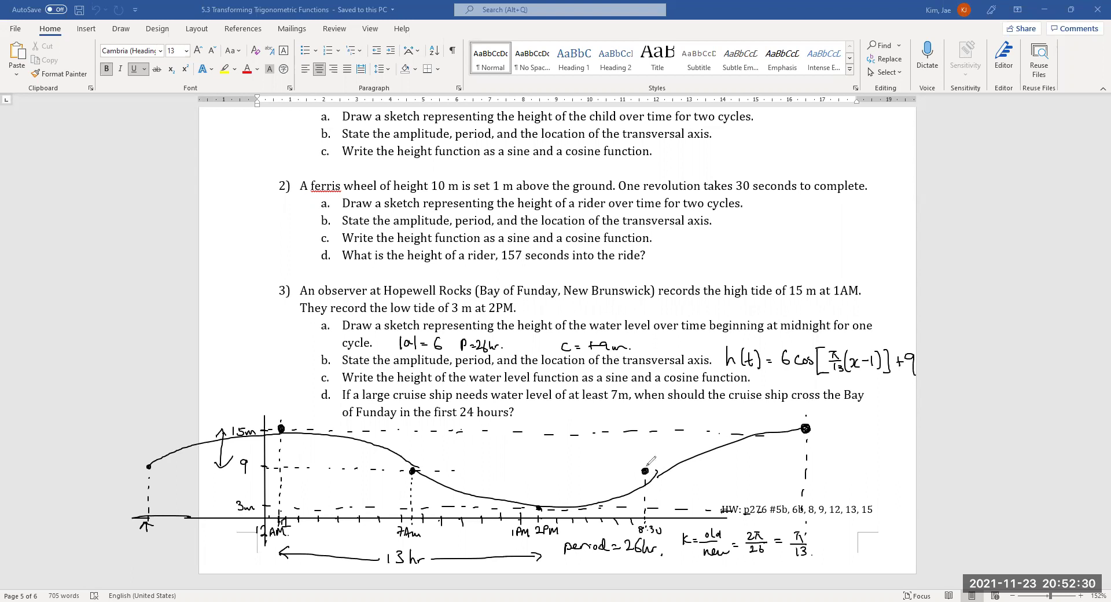
{"action": "mouse_move", "coordinate": [654, 476]}
{"action": "left_mouse_down"}
{"action": "mouse_move", "coordinate": [648, 454]}
{"action": "mouse_move", "coordinate": [660, 480]}
{"action": "left_mouse_up"}
{"action": "mouse_move", "coordinate": [409, 466]}
{"action": "left_mouse_down"}
{"action": "mouse_move", "coordinate": [421, 471]}
{"action": "mouse_move", "coordinate": [403, 455]}
{"action": "left_mouse_up"}
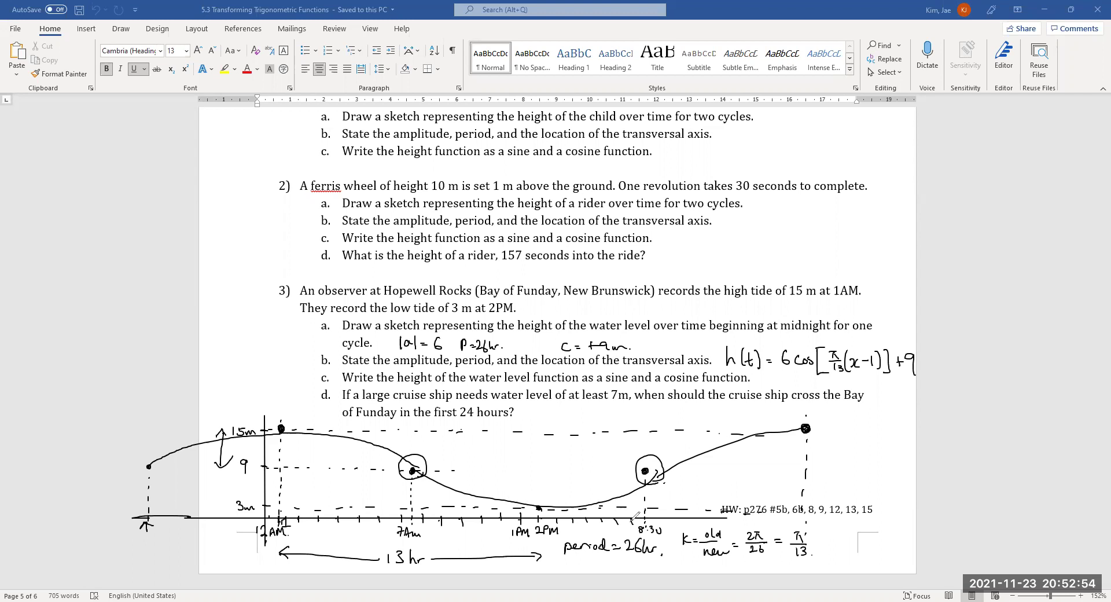
{"action": "left_click_drag", "start_coordinate": [630, 420], "coordinate": [702, 427]}
{"action": "left_click_drag", "start_coordinate": [548, 420], "coordinate": [654, 420]}
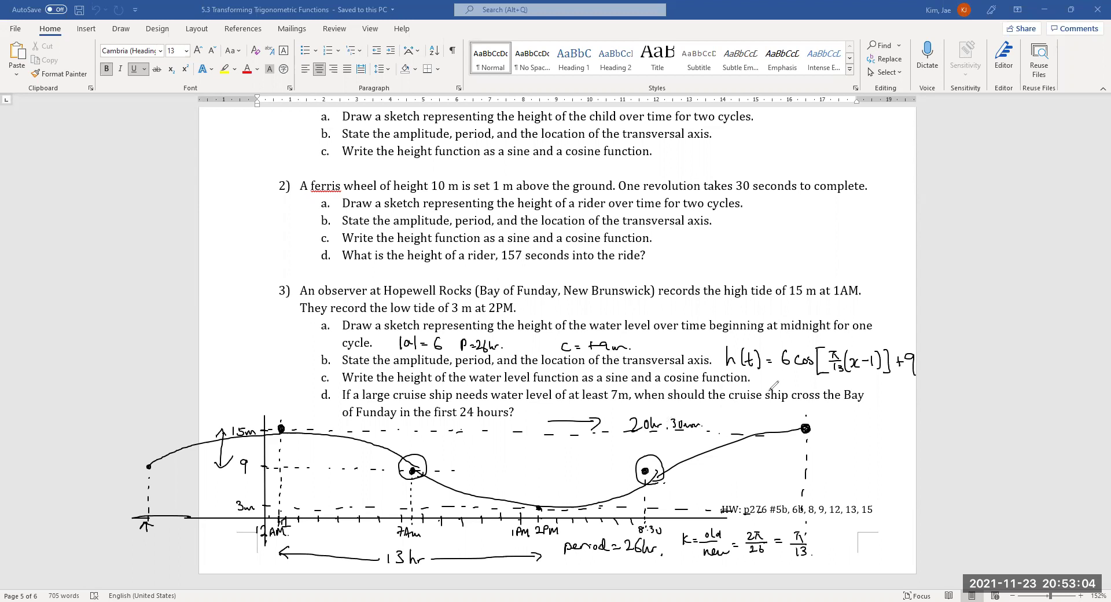
- Ink h(t) = 6 sin[π/13(x−20.5)] + 9, using a 20.5 phase shift
{"action": "mouse_move", "coordinate": [726, 405]}
{"action": "left_mouse_down"}
{"action": "mouse_move", "coordinate": [743, 418]}
{"action": "mouse_move", "coordinate": [776, 409]}
{"action": "left_mouse_up"}
{"action": "mouse_move", "coordinate": [770, 412]}
{"action": "left_mouse_down"}
{"action": "mouse_move", "coordinate": [814, 416]}
{"action": "mouse_move", "coordinate": [833, 403]}
{"action": "mouse_move", "coordinate": [825, 428]}
{"action": "mouse_move", "coordinate": [840, 407]}
{"action": "mouse_move", "coordinate": [836, 428]}
{"action": "left_mouse_up"}
{"action": "mouse_move", "coordinate": [840, 420]}
{"action": "left_mouse_down"}
{"action": "mouse_move", "coordinate": [915, 415]}
{"action": "mouse_move", "coordinate": [941, 423]}
{"action": "mouse_move", "coordinate": [936, 434]}
{"action": "left_mouse_up"}
{"action": "left_click", "coordinate": [903, 422]}
{"action": "left_click_drag", "start_coordinate": [949, 418], "coordinate": [960, 418]}
{"action": "mouse_move", "coordinate": [955, 413]}
{"action": "left_mouse_down"}
{"action": "mouse_move", "coordinate": [954, 426]}
{"action": "mouse_move", "coordinate": [971, 430]}
{"action": "left_mouse_up"}
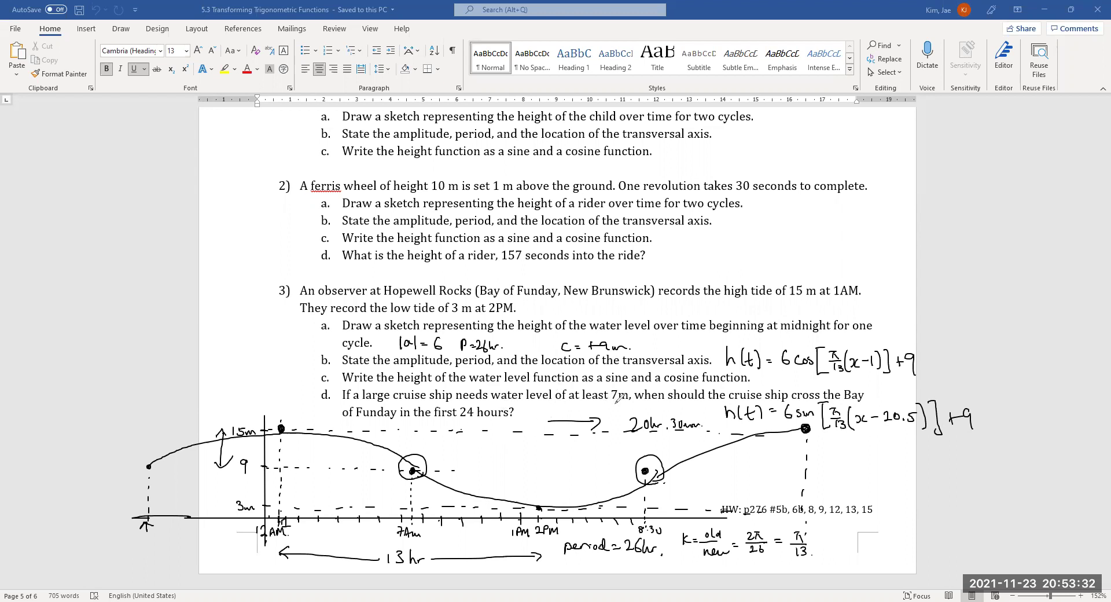
- Circle 'at least 7m' in item d and h(t), then write '7 =' with an empty answer circle
{"action": "mouse_move", "coordinate": [606, 407]}
{"action": "left_mouse_down"}
{"action": "mouse_move", "coordinate": [625, 402]}
{"action": "mouse_move", "coordinate": [573, 383]}
{"action": "left_mouse_up"}
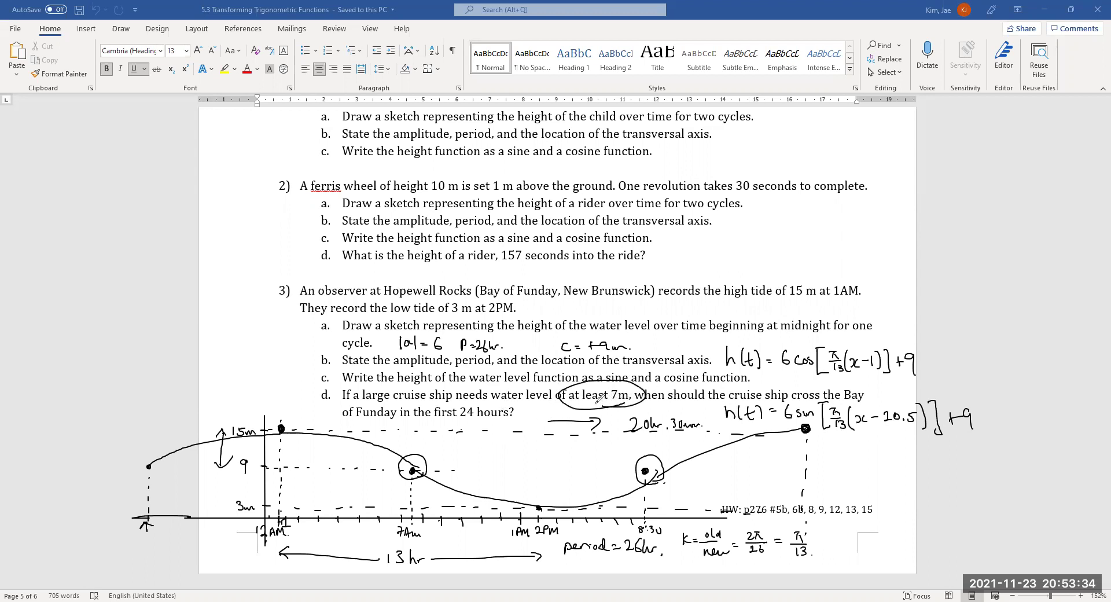
{"action": "mouse_move", "coordinate": [729, 407]}
{"action": "left_mouse_down"}
{"action": "mouse_move", "coordinate": [744, 418]}
{"action": "mouse_move", "coordinate": [717, 399]}
{"action": "mouse_move", "coordinate": [752, 386]}
{"action": "left_mouse_up"}
{"action": "mouse_move", "coordinate": [755, 432]}
{"action": "left_mouse_down"}
{"action": "mouse_move", "coordinate": [745, 460]}
{"action": "mouse_move", "coordinate": [784, 447]}
{"action": "left_mouse_up"}
{"action": "left_click_drag", "start_coordinate": [775, 453], "coordinate": [785, 452]}
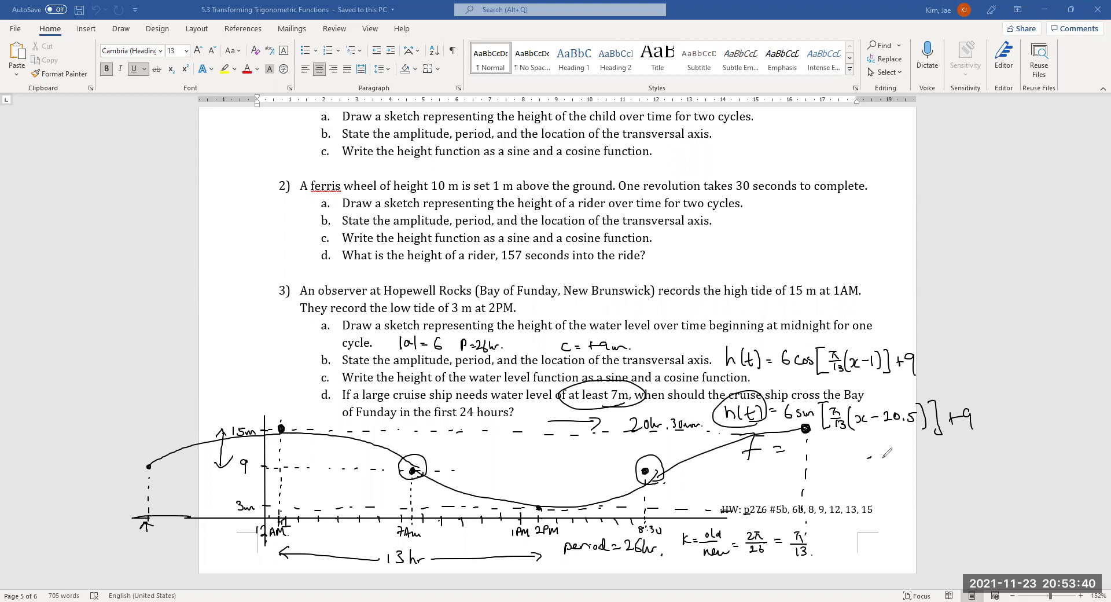
{"action": "left_click_drag", "start_coordinate": [877, 440], "coordinate": [885, 458]}
- Erase x in both equations and ink t, giving cos[π/13(t−1)] and sin[π/13(t−20.5)]
{"action": "left_click_drag", "start_coordinate": [839, 365], "coordinate": [862, 358]}
{"action": "left_click_drag", "start_coordinate": [857, 411], "coordinate": [847, 398]}
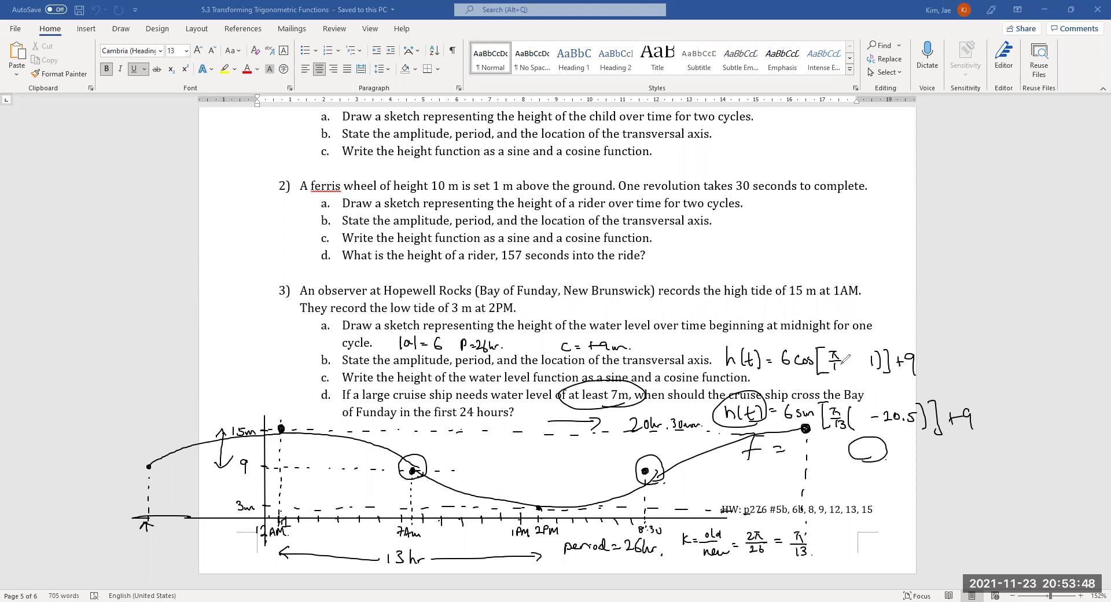
{"action": "left_click_drag", "start_coordinate": [836, 366], "coordinate": [839, 374]}
{"action": "mouse_move", "coordinate": [852, 354]}
{"action": "left_mouse_down"}
{"action": "mouse_move", "coordinate": [849, 371]}
{"action": "mouse_move", "coordinate": [866, 365]}
{"action": "left_mouse_up"}
{"action": "left_click_drag", "start_coordinate": [860, 358], "coordinate": [877, 359]}
{"action": "left_click_drag", "start_coordinate": [863, 410], "coordinate": [864, 425]}
{"action": "left_click_drag", "start_coordinate": [858, 417], "coordinate": [868, 416]}
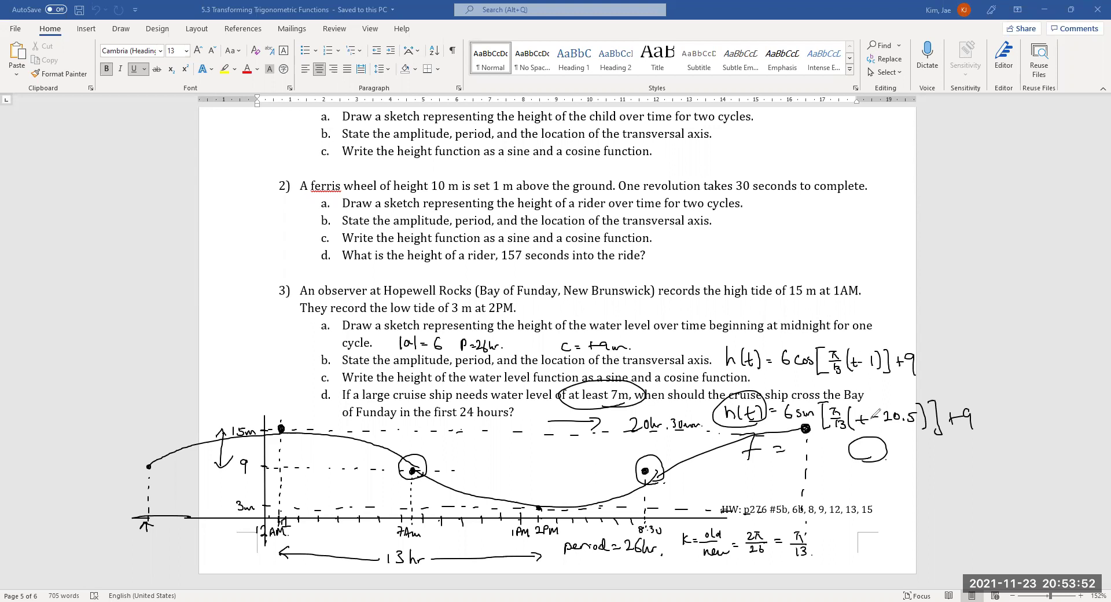